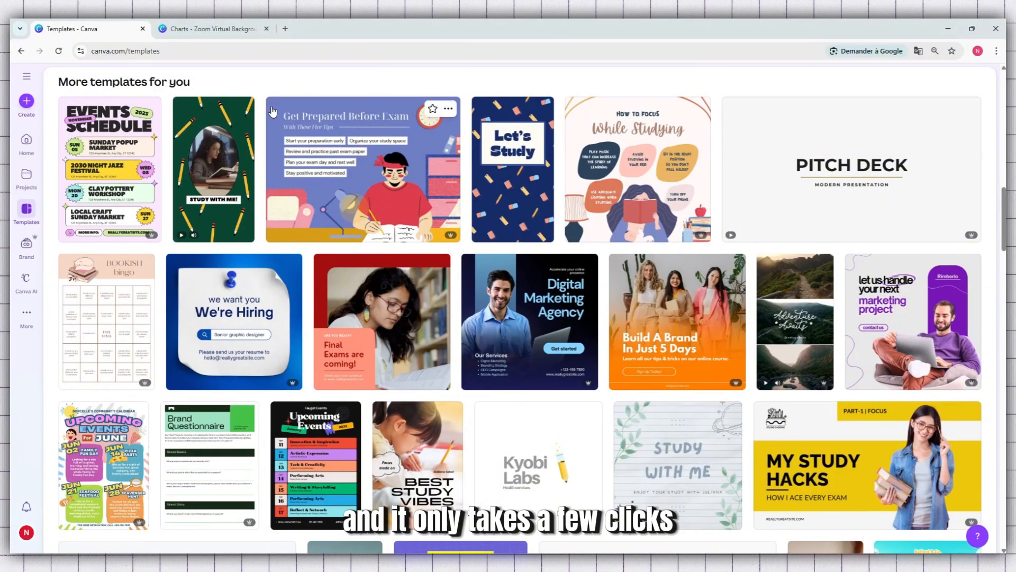
- Switch to the open Charts design and add a heading to the blank page reading "HELLO GUYS"
scroll(272, 111, "down", 5)
left_click(230, 30)
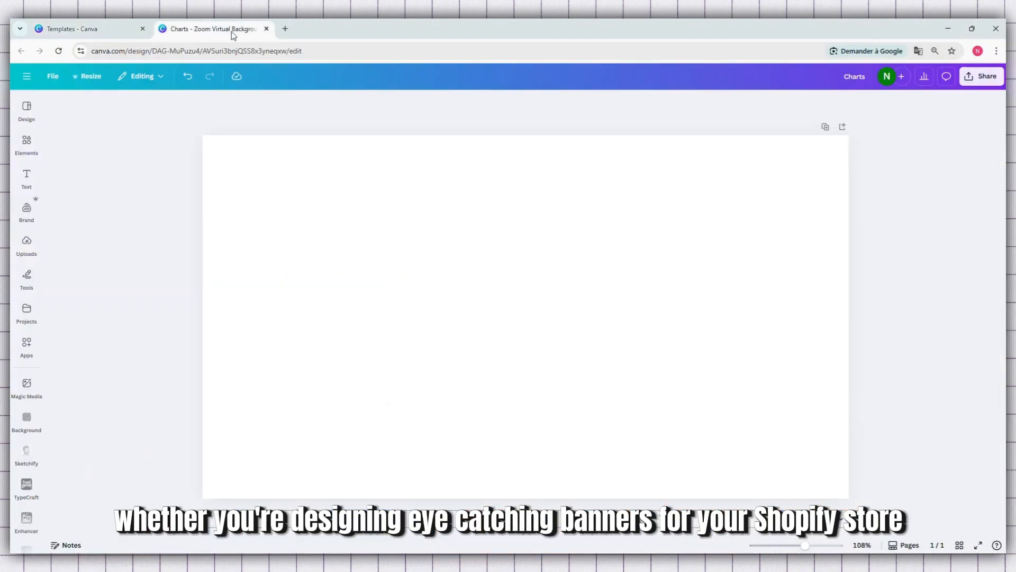
left_click(465, 249)
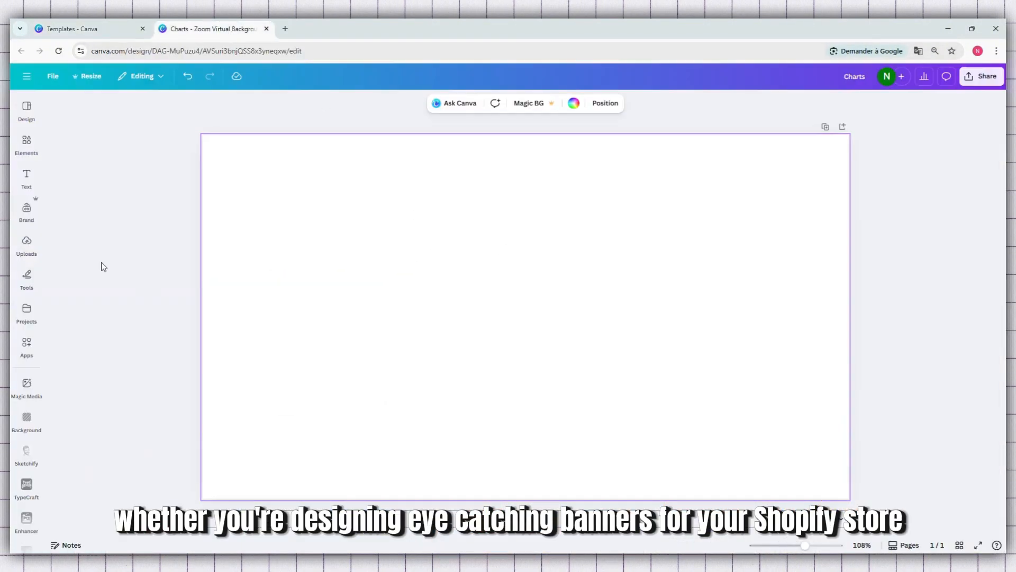
left_click(26, 177)
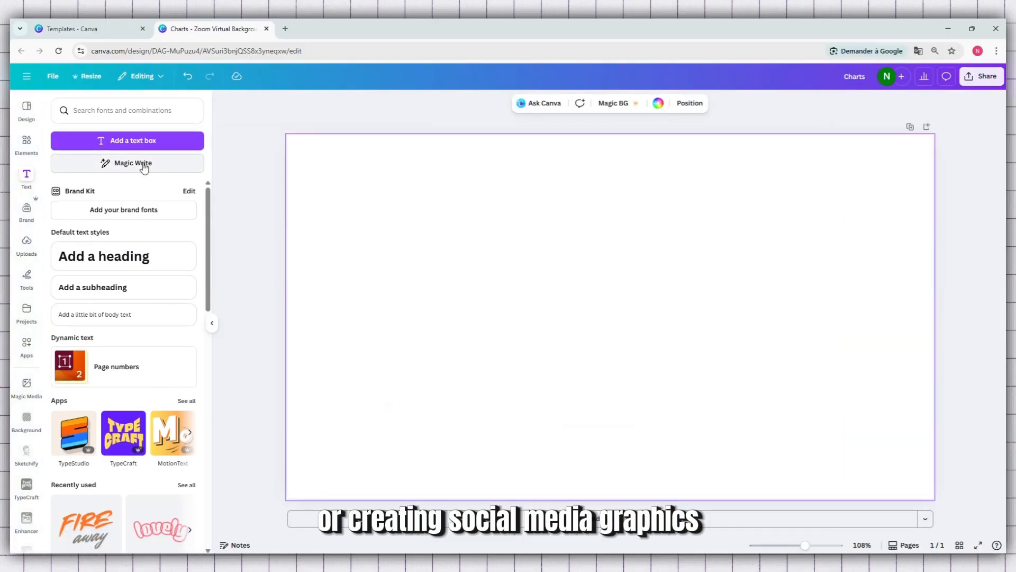
left_click(113, 269)
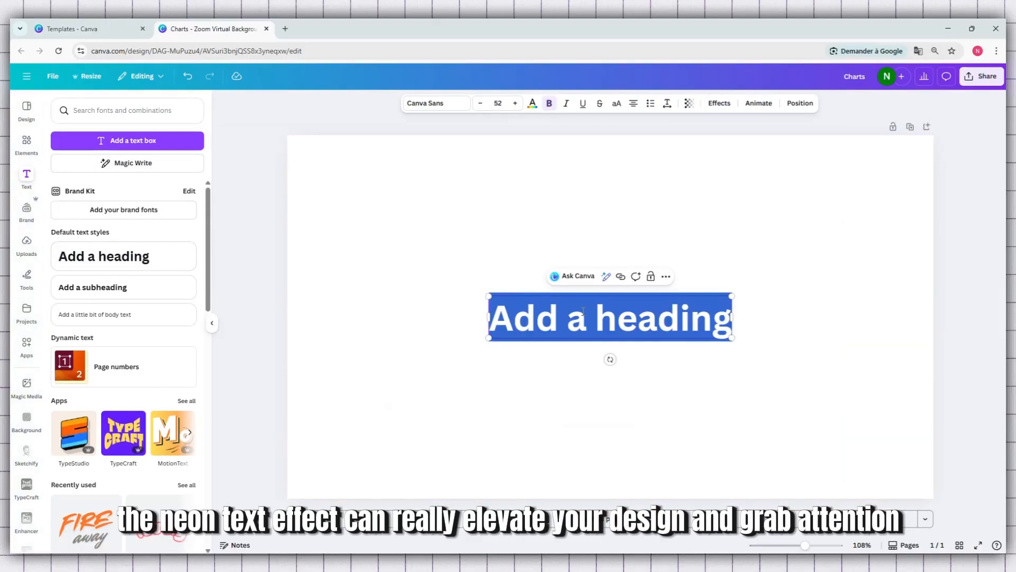
type("HE")
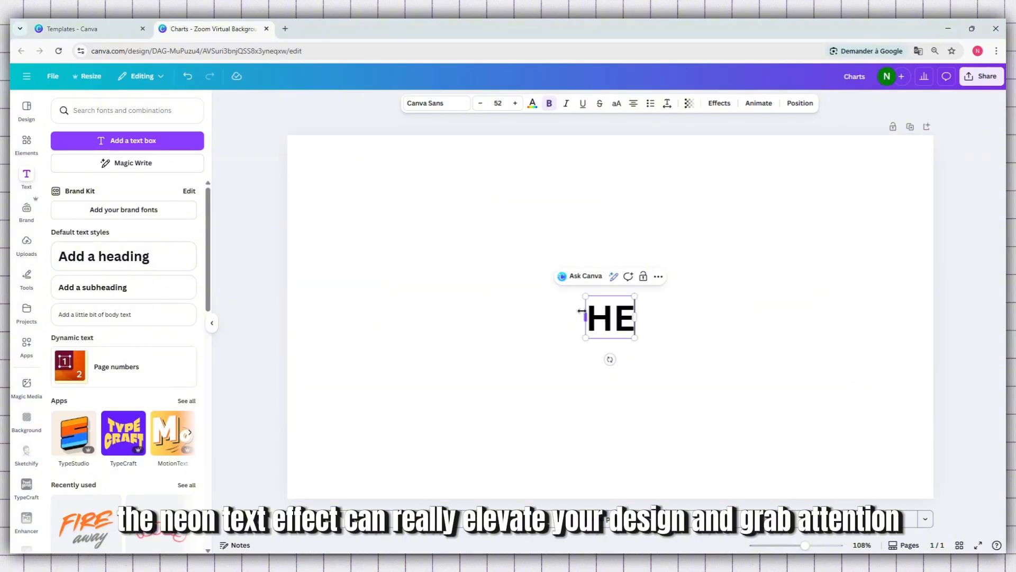
type("LLO GUYS")
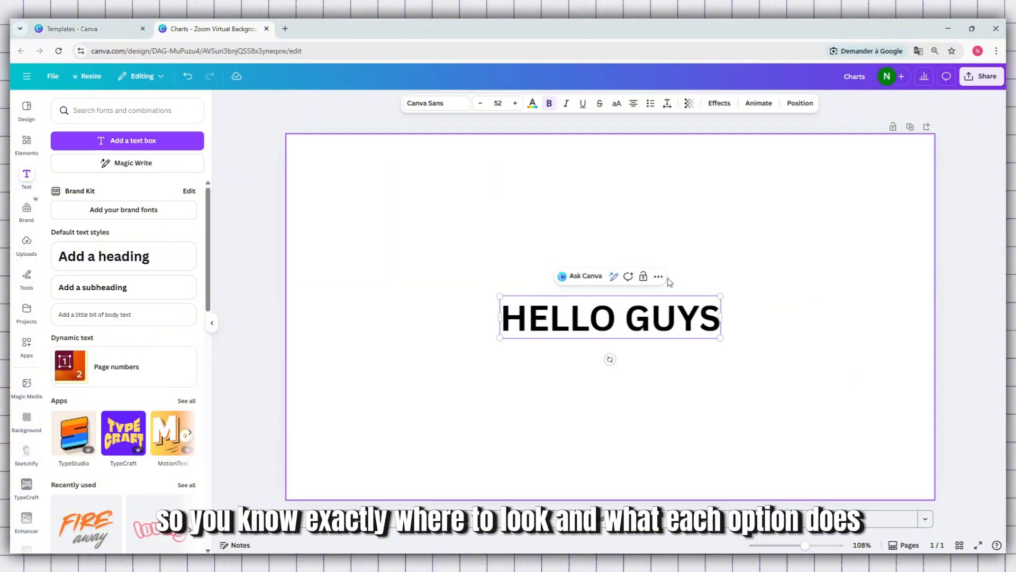
- Increase the font size of the whole "HELLO GUYS" heading to 85
triple_click(598, 308)
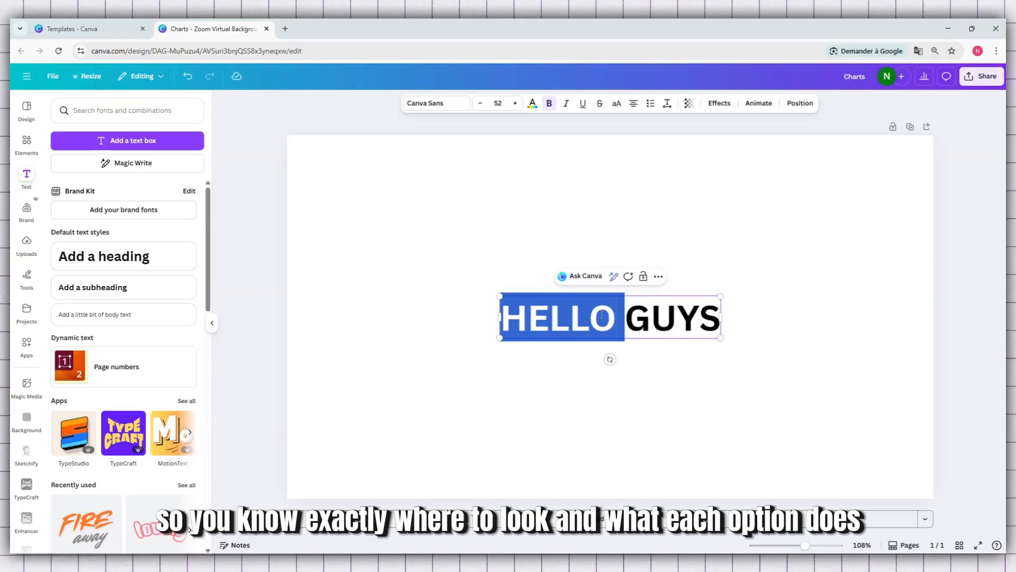
left_click(514, 103)
left_click(514, 103)
left_click(515, 103)
left_click(514, 103)
left_click(515, 103)
left_click(514, 104)
left_click(514, 103)
left_click(514, 107)
left_click(514, 106)
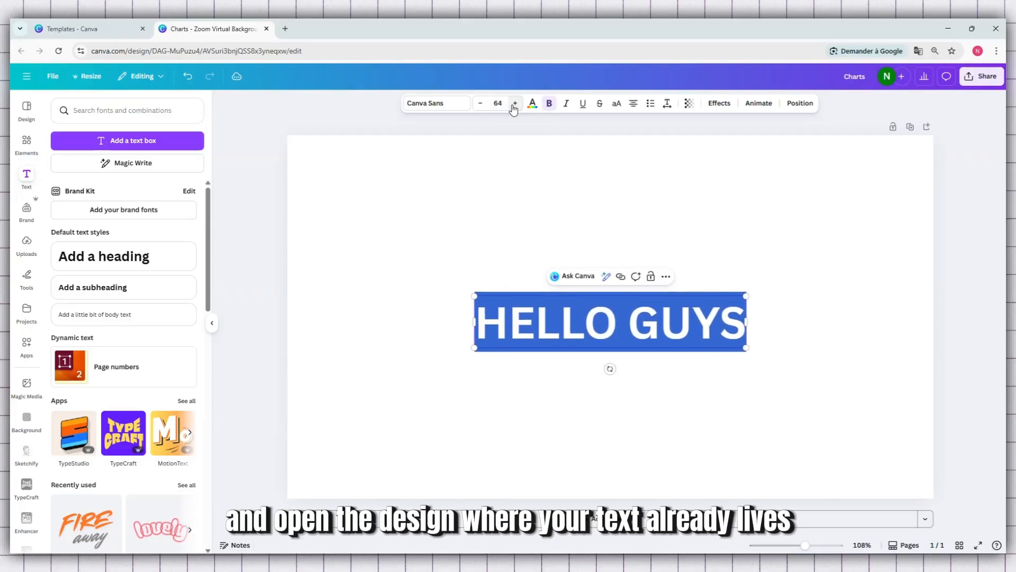
left_click(513, 107)
left_click(514, 106)
left_click(513, 107)
left_click(514, 106)
left_click(514, 106)
left_click(513, 107)
left_click(513, 106)
left_click(514, 106)
left_click(513, 107)
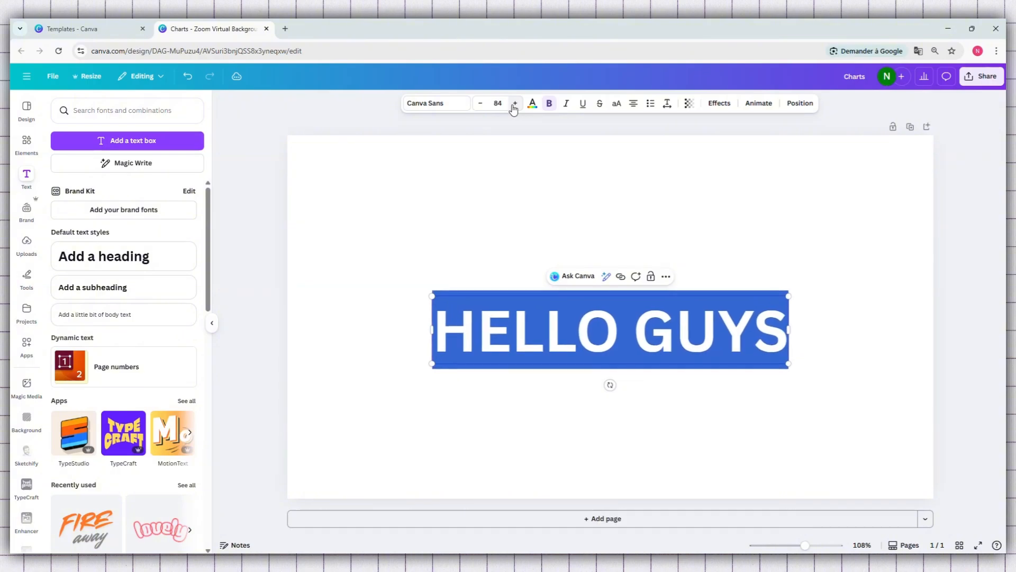
left_click(514, 106)
left_click(513, 107)
left_click(514, 106)
- Change the heading's font to Anton
left_click(440, 106)
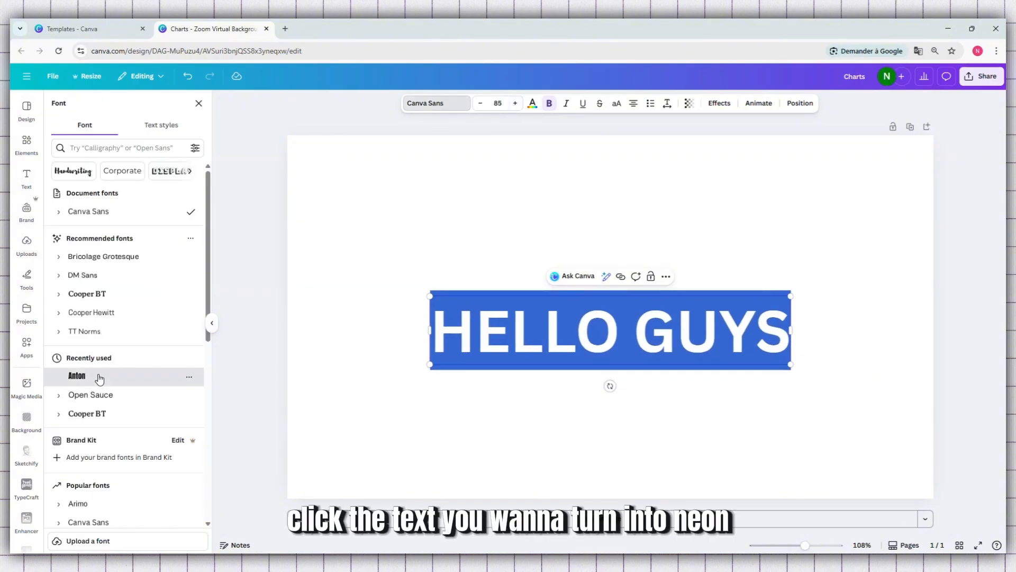
left_click(119, 376)
left_click(544, 332)
left_click(588, 331)
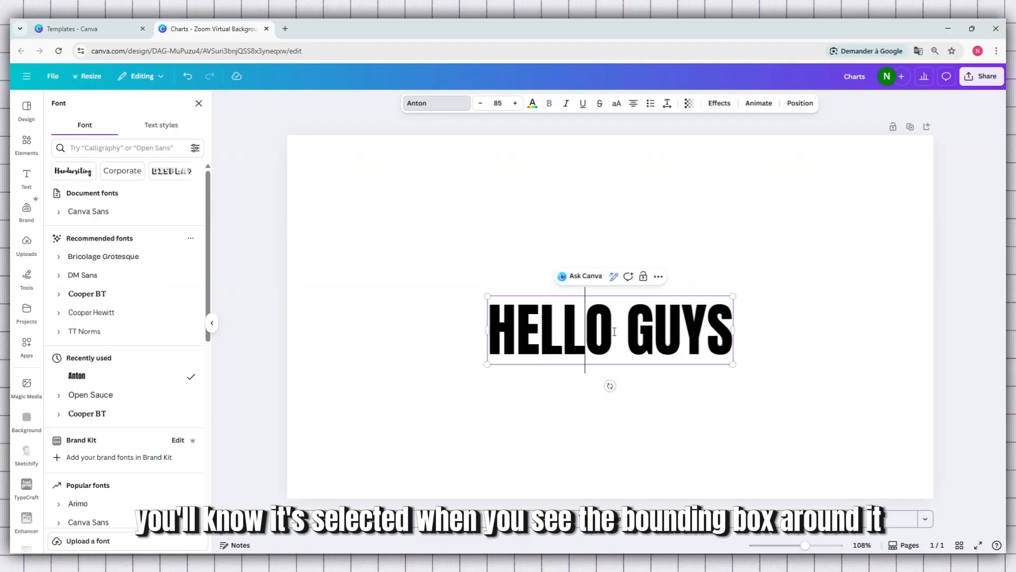
left_click(626, 333)
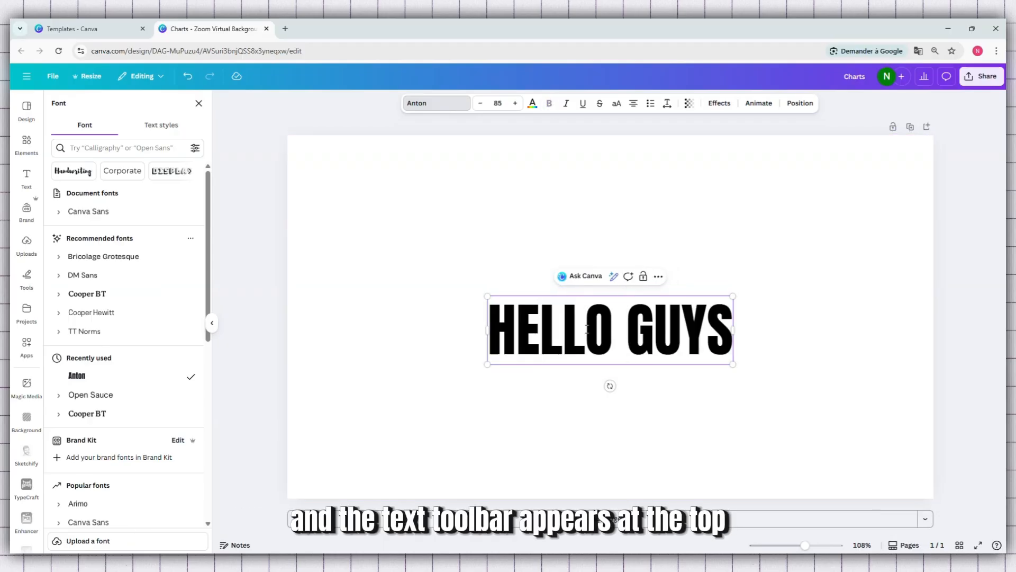
left_click(486, 264)
- Enlarge the heading to a font size of about 133 and centre it on the page
left_click_drag(603, 340, 603, 328)
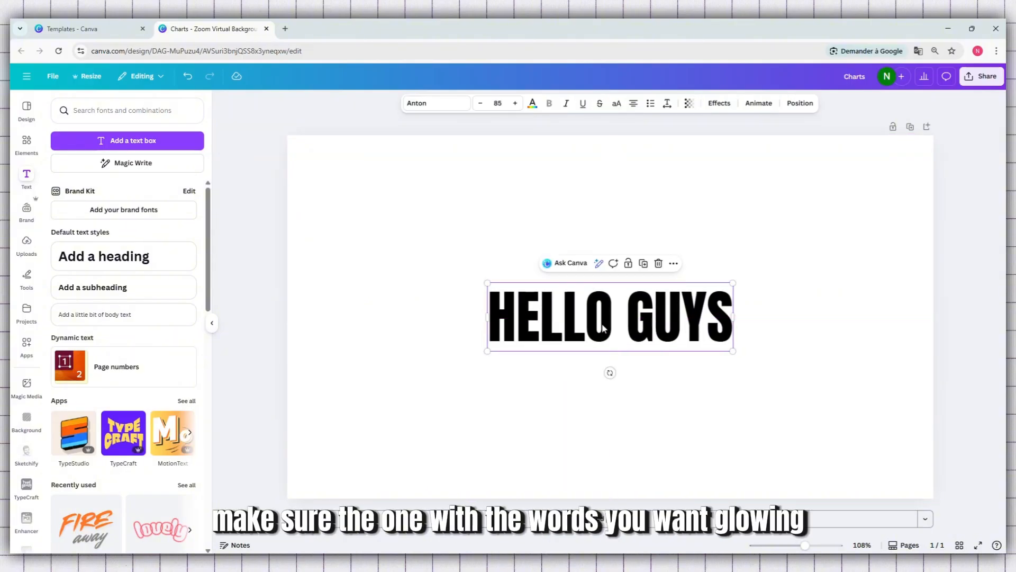
left_click_drag(487, 282, 347, 248)
left_click_drag(535, 324, 609, 340)
left_click(491, 226)
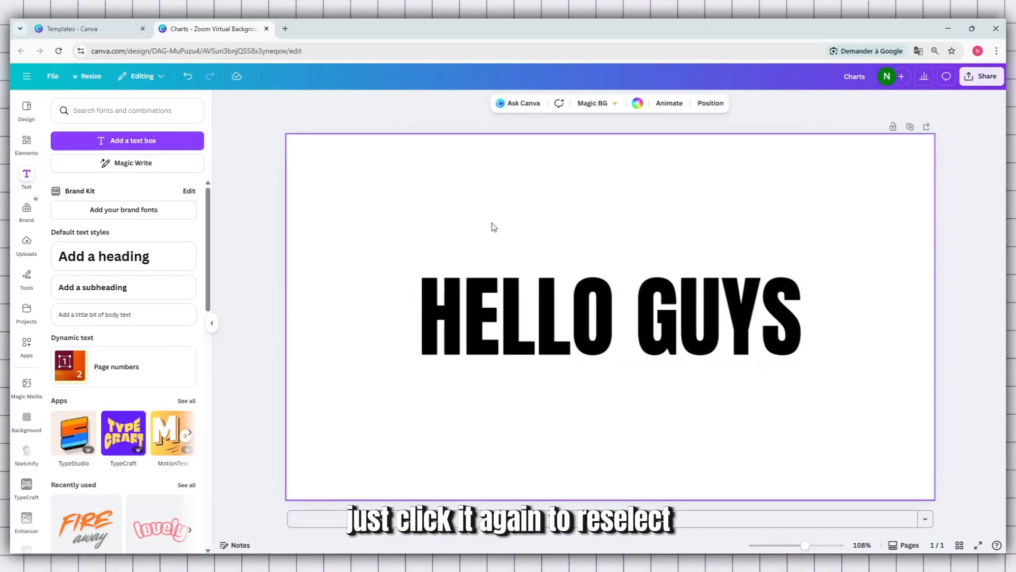
left_click(212, 323)
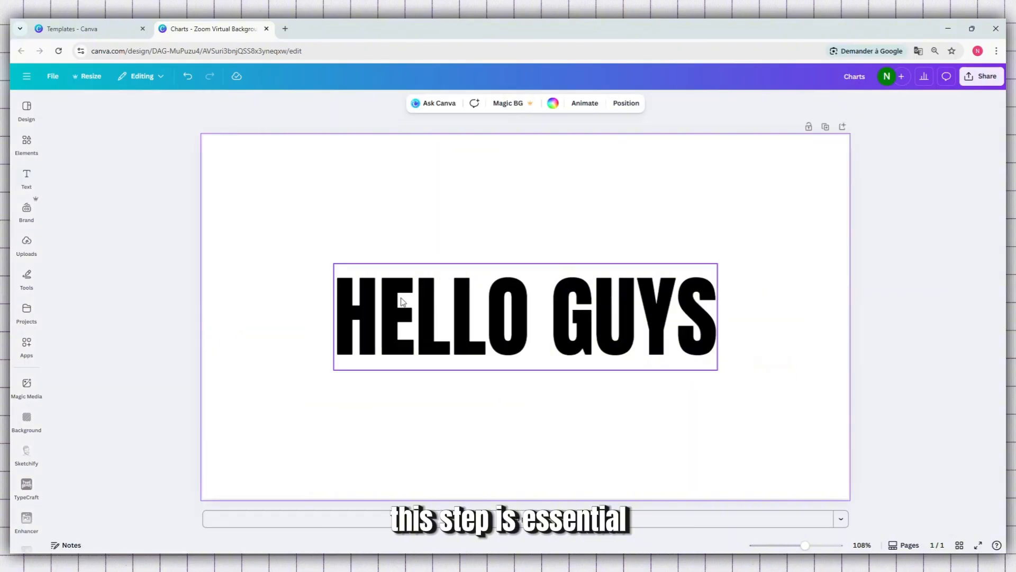
- Apply the Neon text effect to the "HELLO GUYS" heading with an intensity of 50
left_click(437, 297)
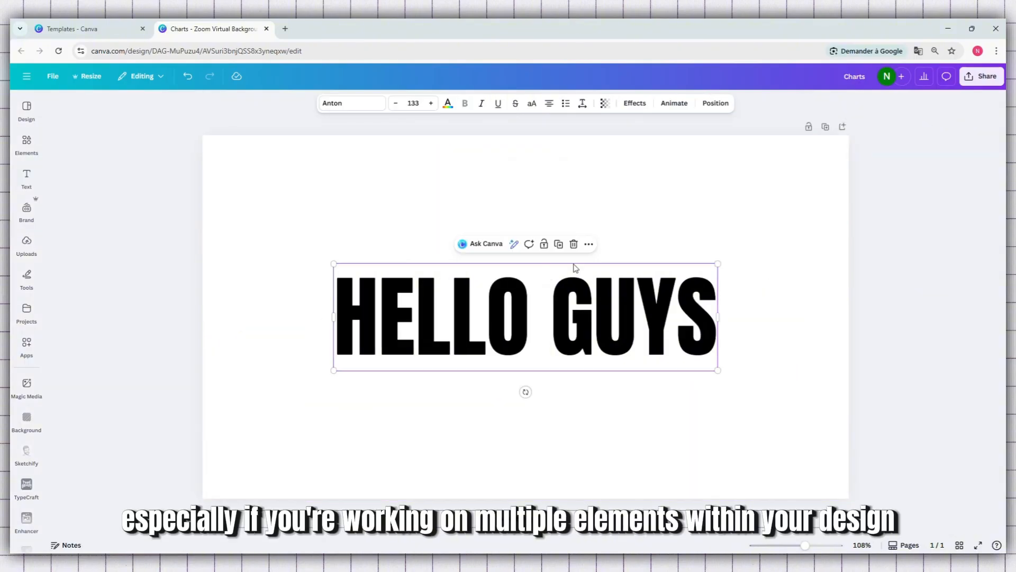
left_click(649, 209)
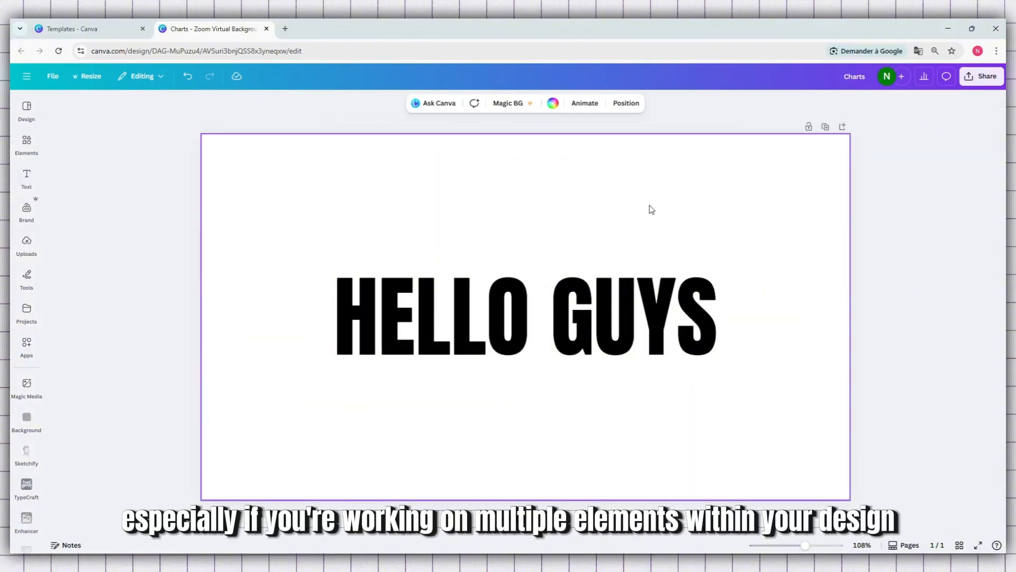
left_click(560, 353)
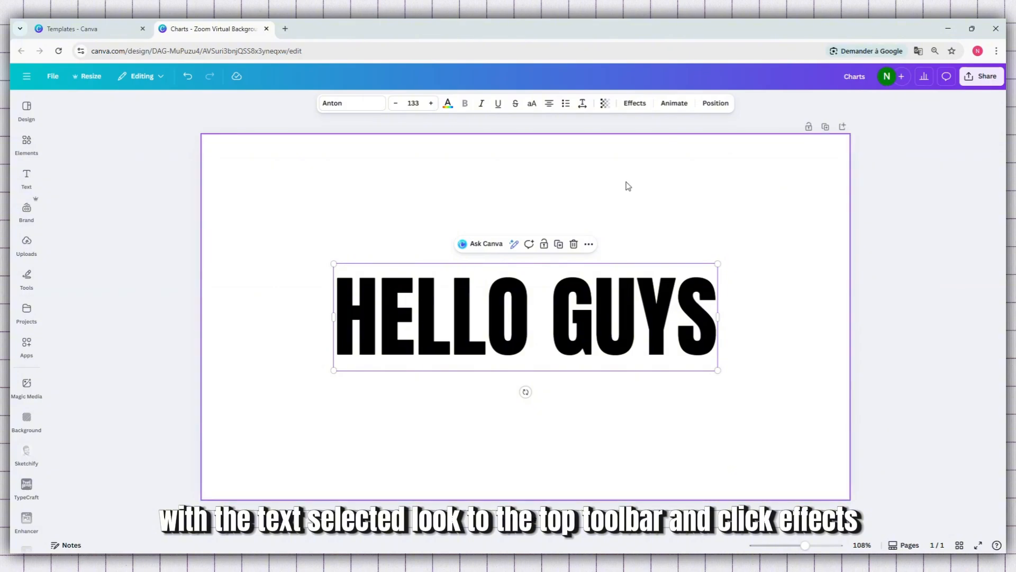
left_click(633, 106)
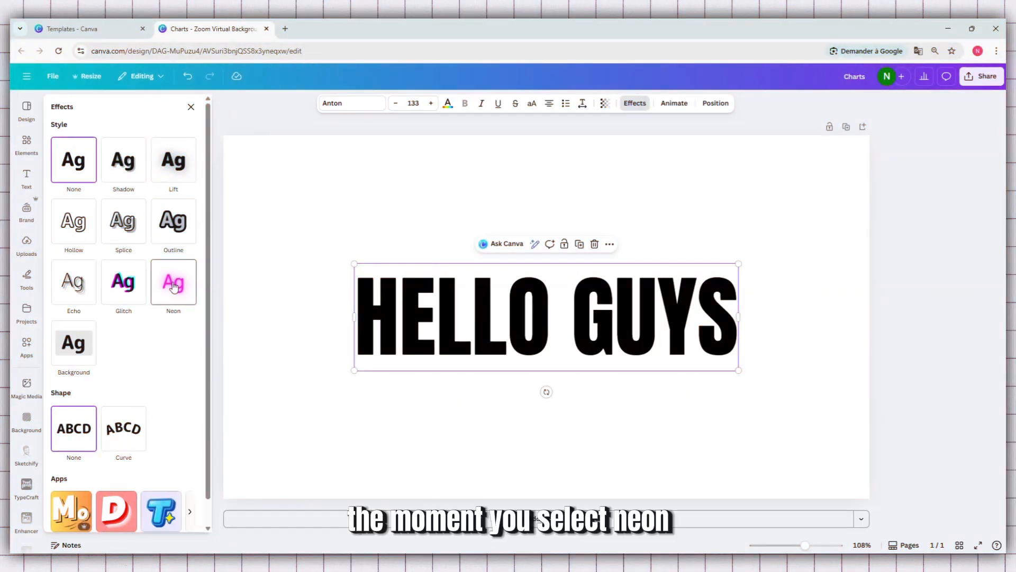
left_click(174, 286)
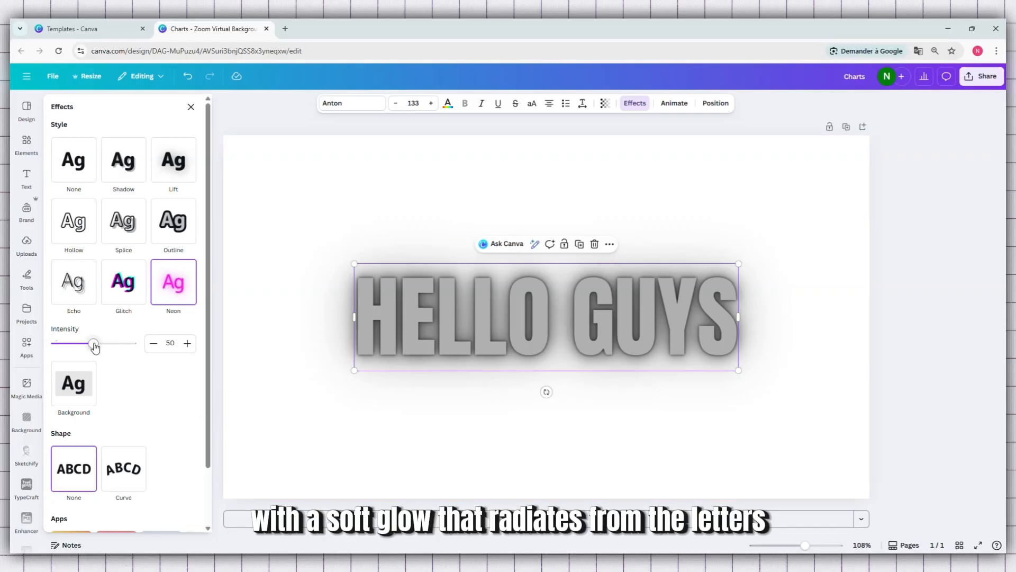
mouse_move(95, 347)
left_mouse_down()
mouse_move(109, 347)
mouse_move(56, 350)
mouse_move(140, 354)
mouse_move(96, 353)
left_mouse_up()
left_click(169, 343)
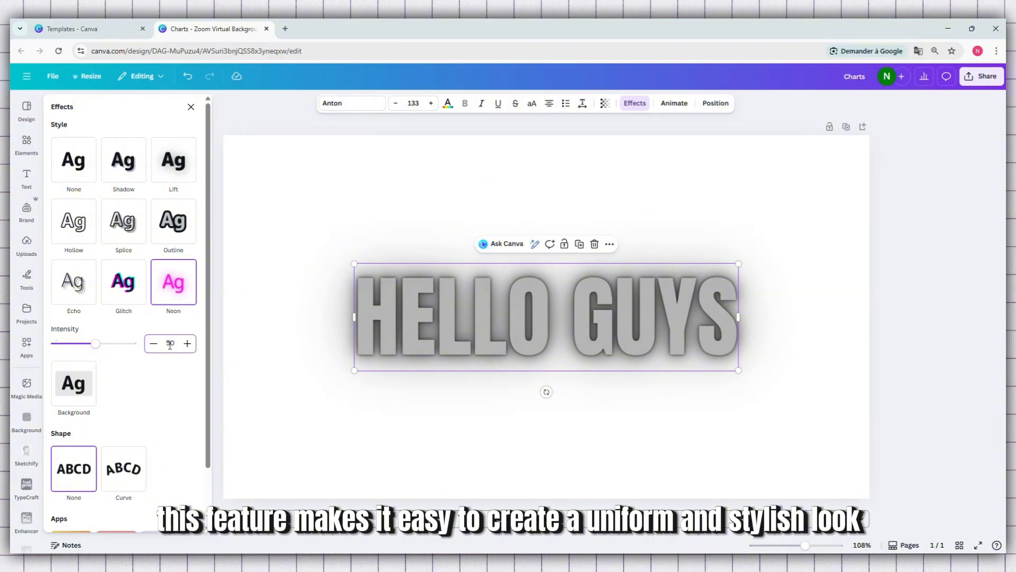
type("50")
key("Return")
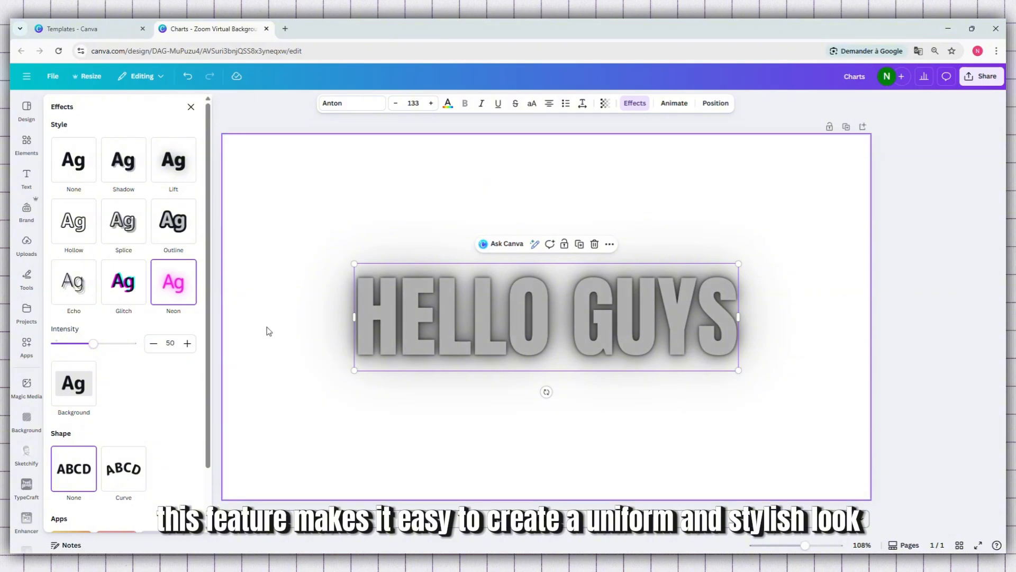
- Remove the Neon effect from the heading and recolour all its text light blue
left_click(85, 168)
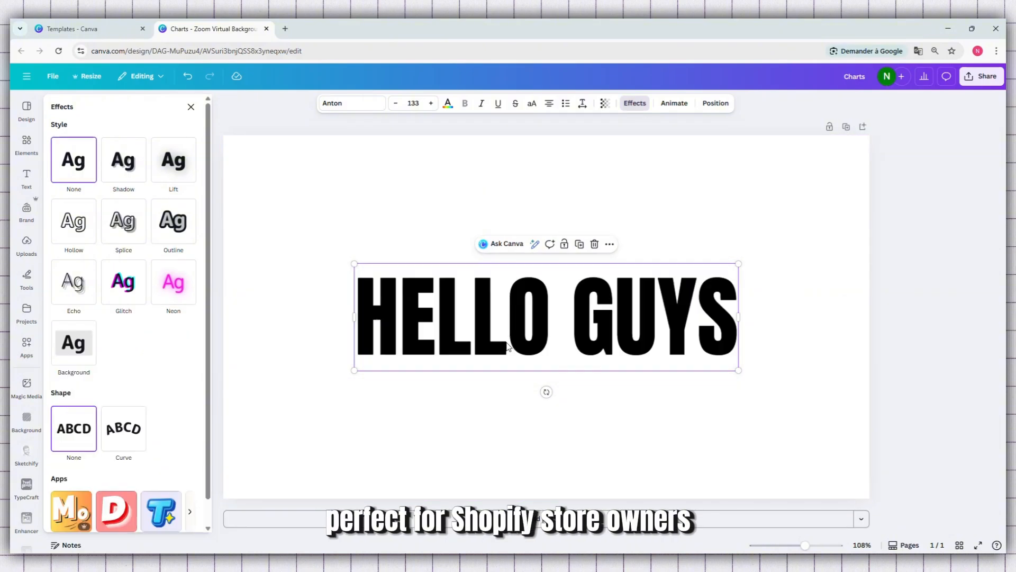
double_click(520, 327)
left_click(449, 112)
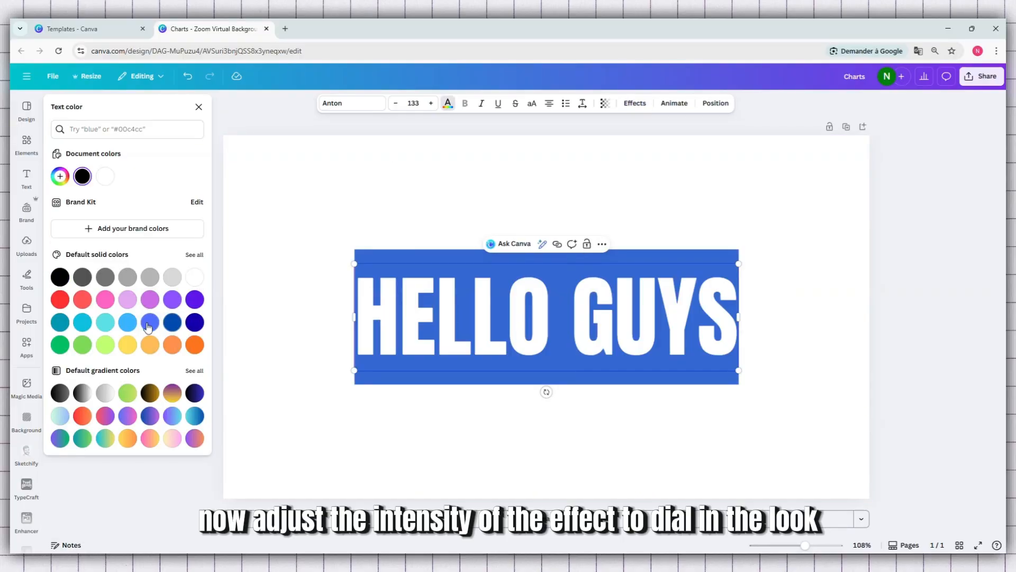
left_click(128, 322)
left_click(341, 213)
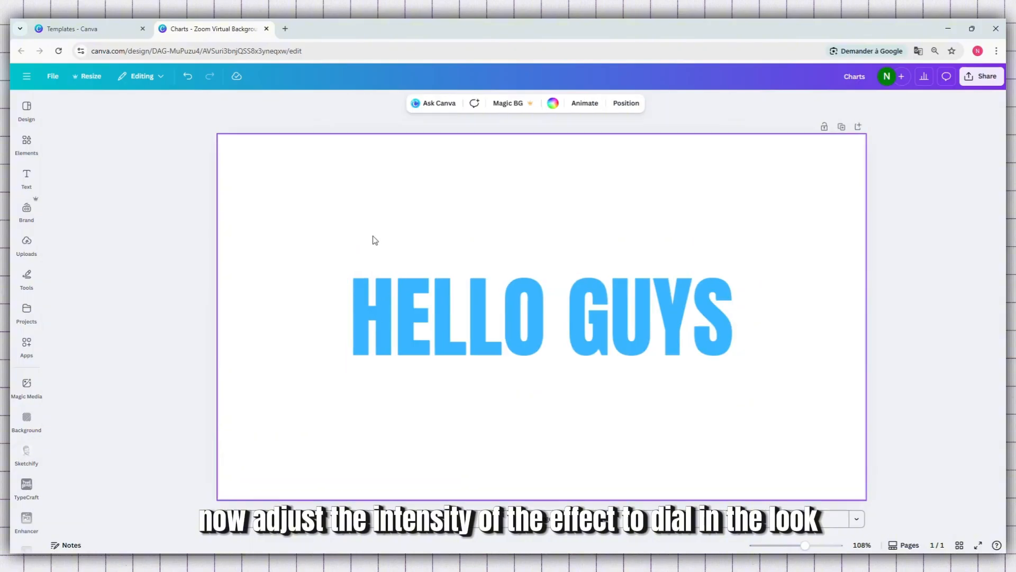
- Apply the Neon effect to the light blue heading and try its intensity at 100, at 1 and at 100 again
left_click(411, 308)
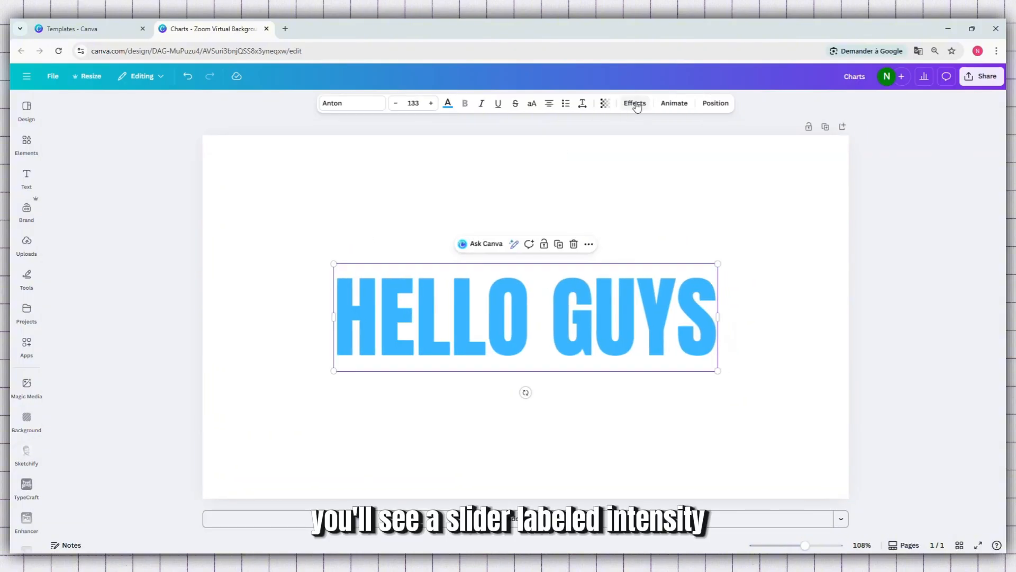
left_click(636, 104)
left_click(155, 293)
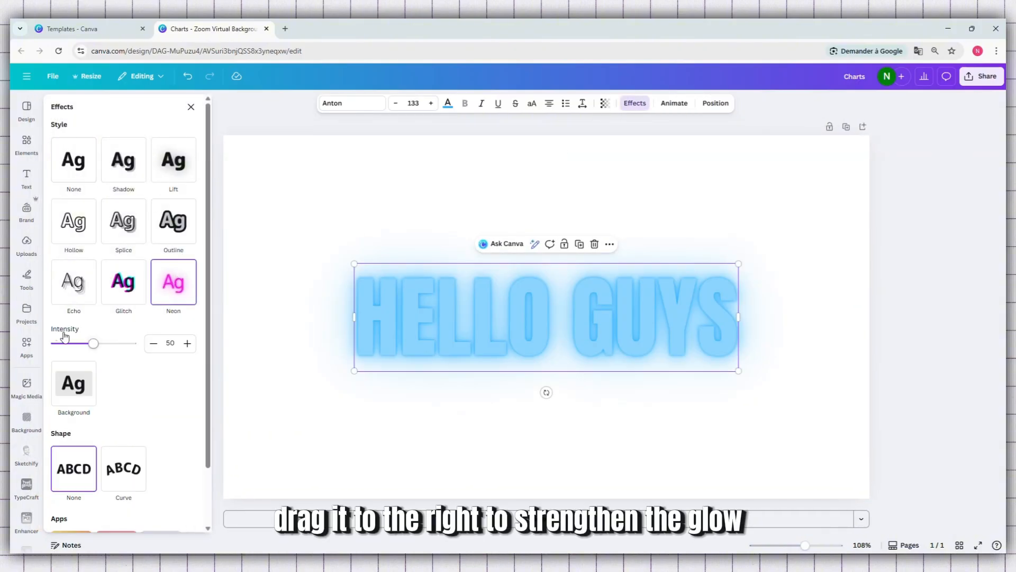
left_click_drag(99, 348, 139, 359)
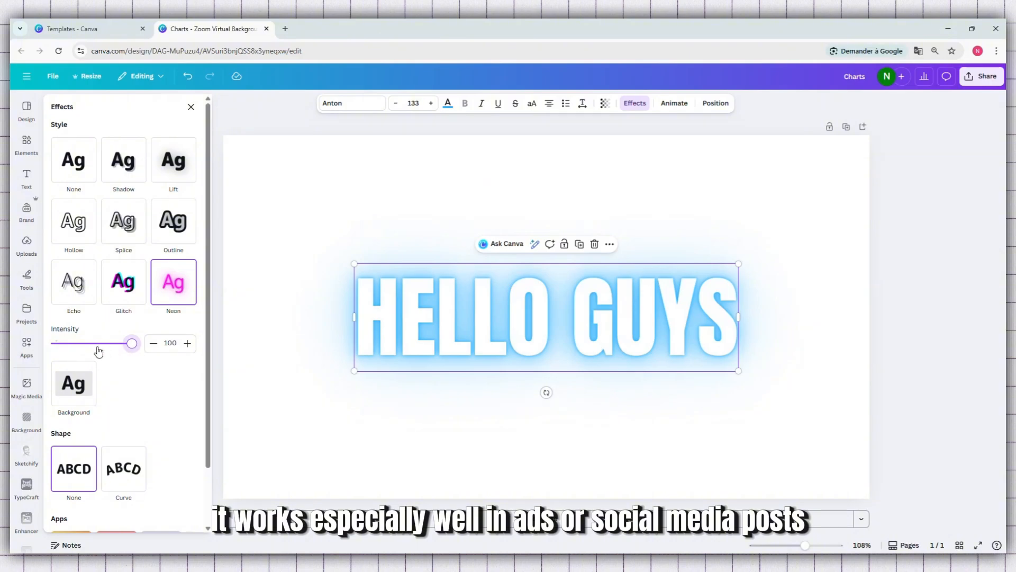
left_click(62, 343)
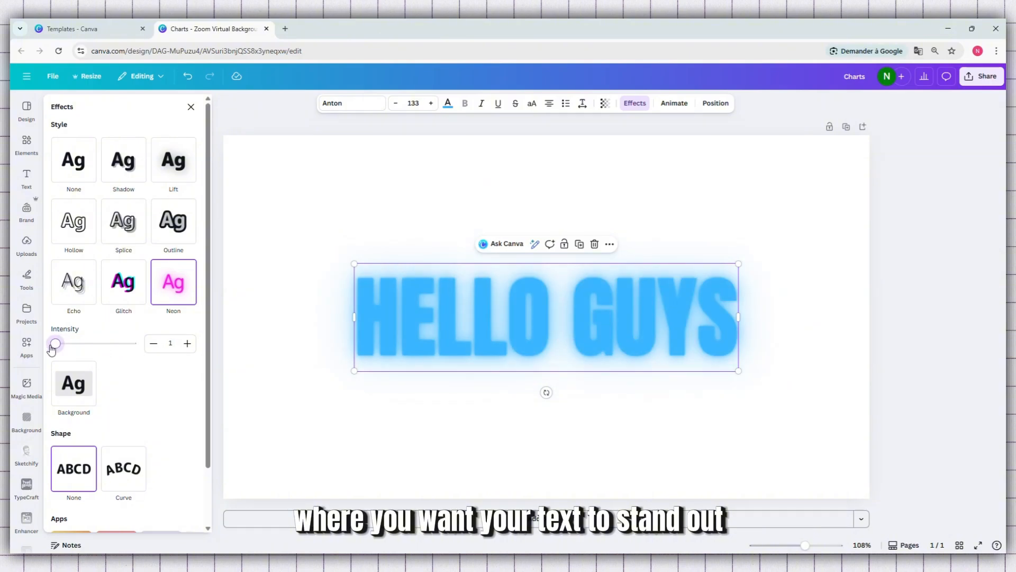
left_click_drag(63, 345, 132, 344)
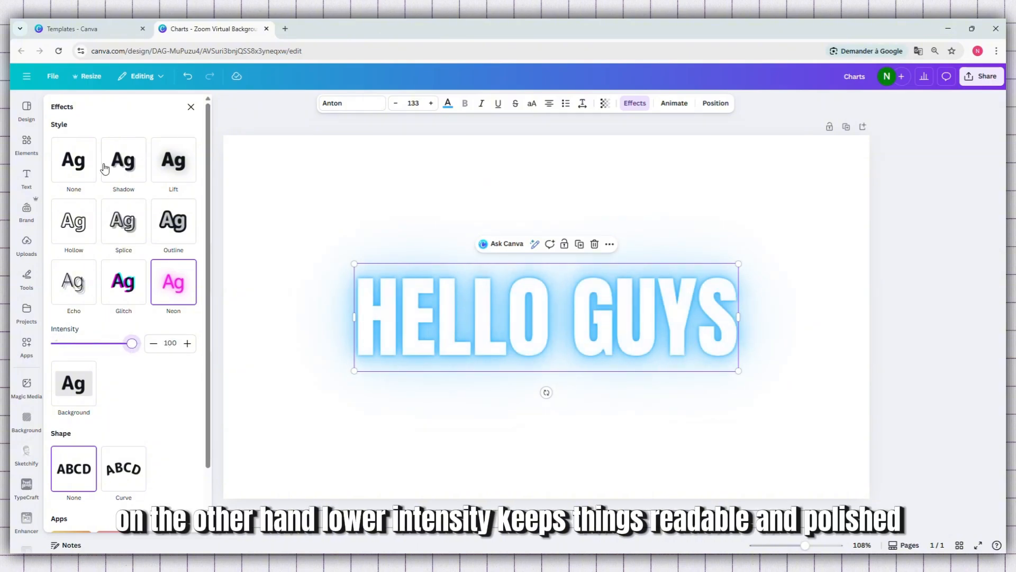
- Remove the heading's text effect and recolour the whole text yellow
left_click(85, 165)
double_click(455, 302)
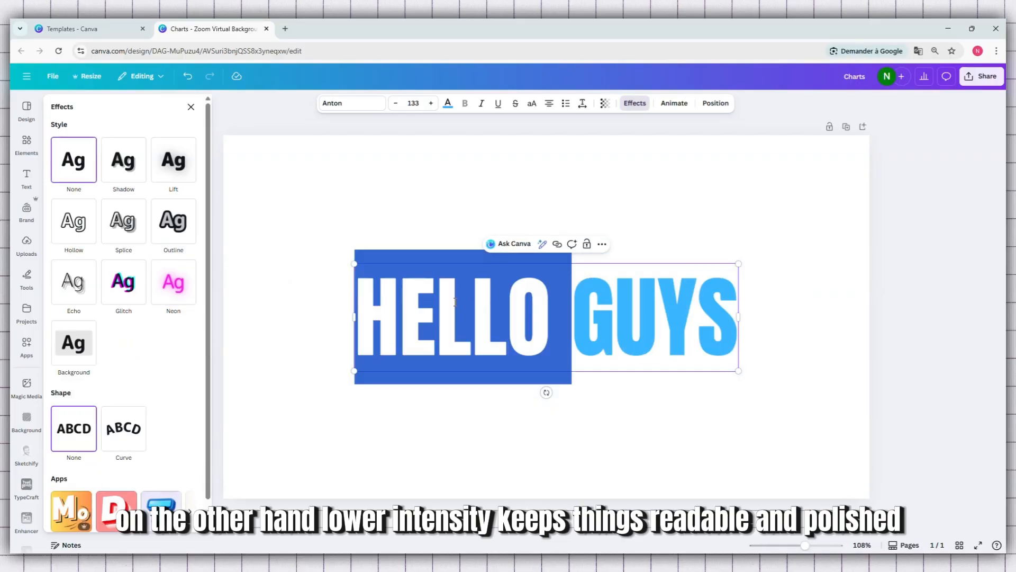
key("ctrl+a")
left_click(448, 102)
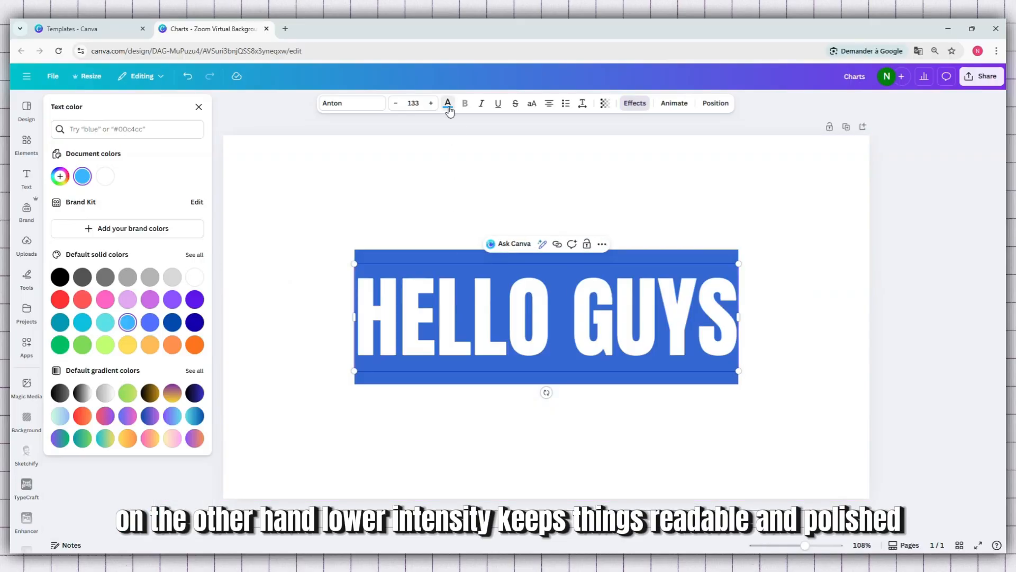
left_click(128, 344)
left_click(447, 344)
left_click(525, 333)
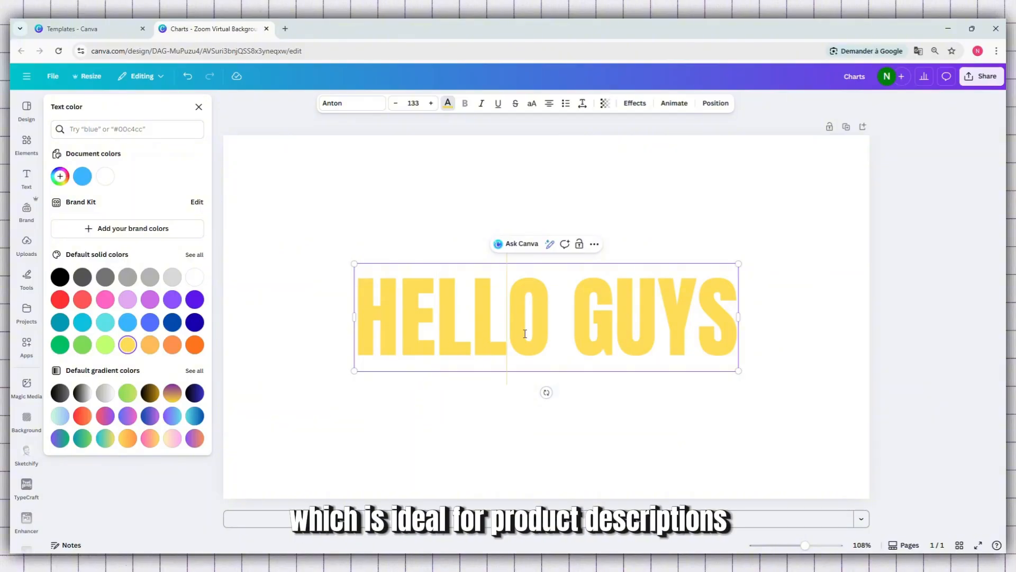
- Apply the Neon effect to the yellow heading and set its intensity to 100
left_click(634, 103)
left_click(173, 282)
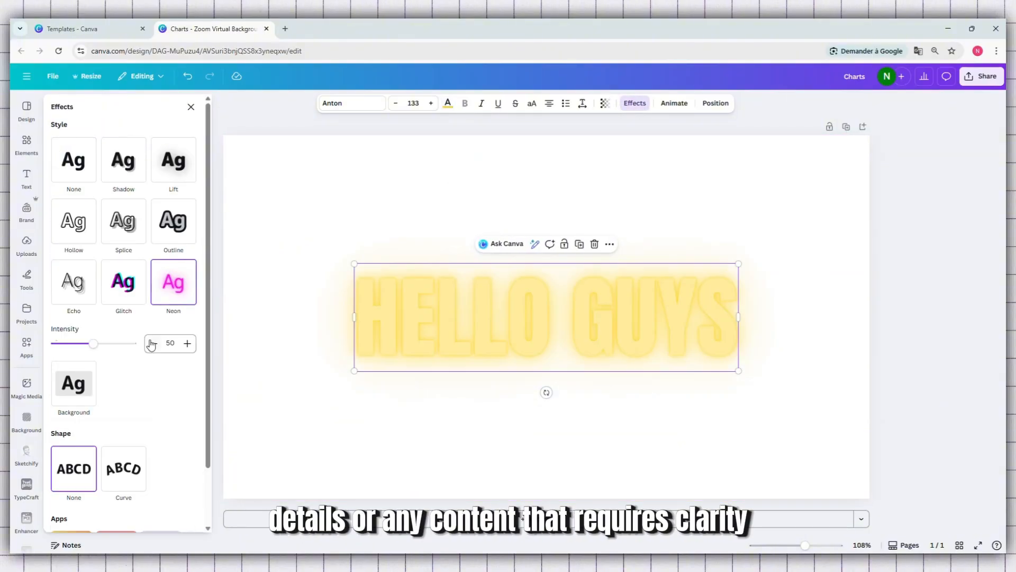
left_click_drag(93, 343, 146, 348)
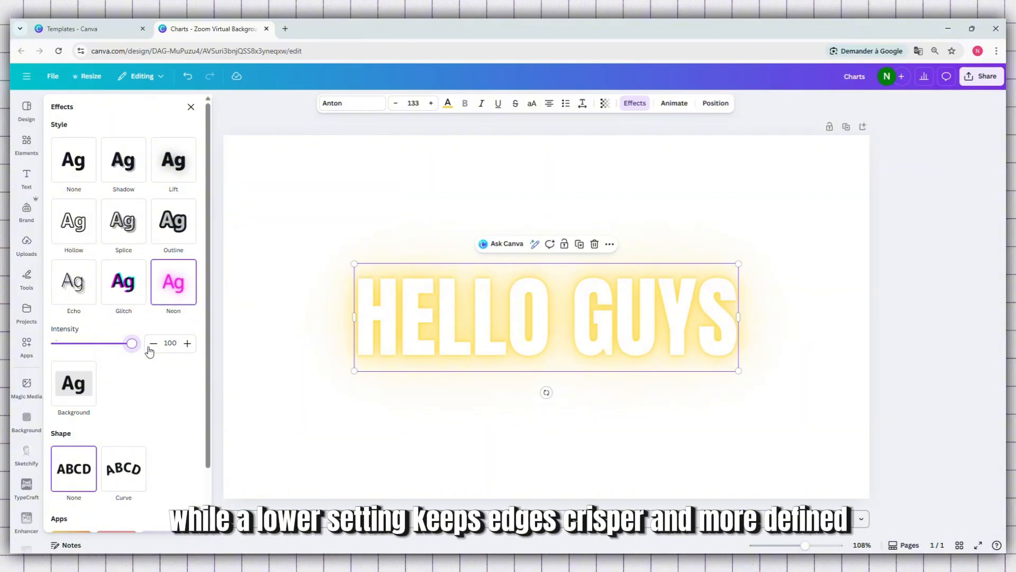
- Remove the Neon effect from the yellow heading and recolour all its text with the light green gradient
mouse_move(132, 344)
left_mouse_down()
mouse_move(55, 344)
mouse_move(147, 355)
left_mouse_up()
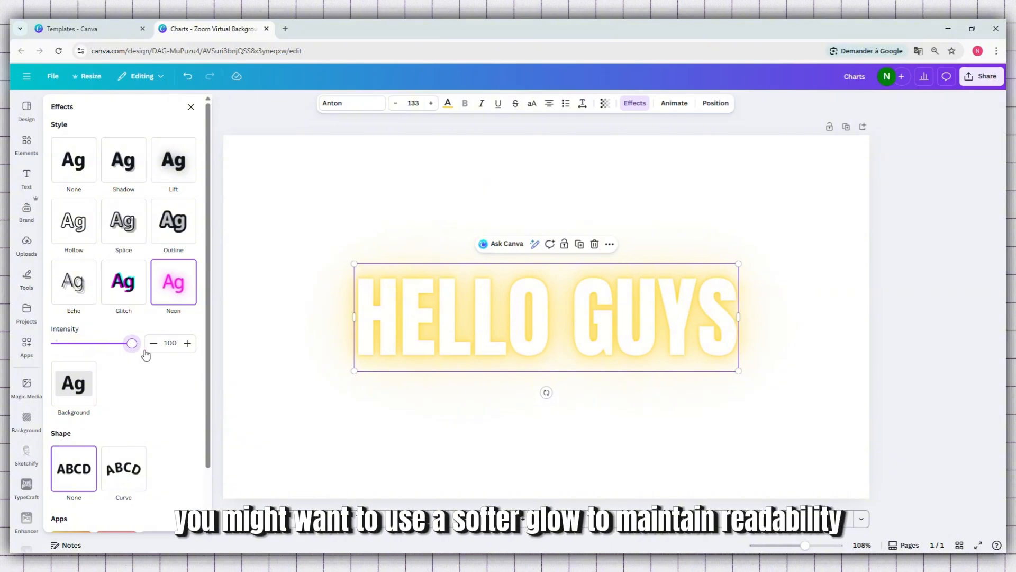
left_click(73, 160)
triple_click(410, 324)
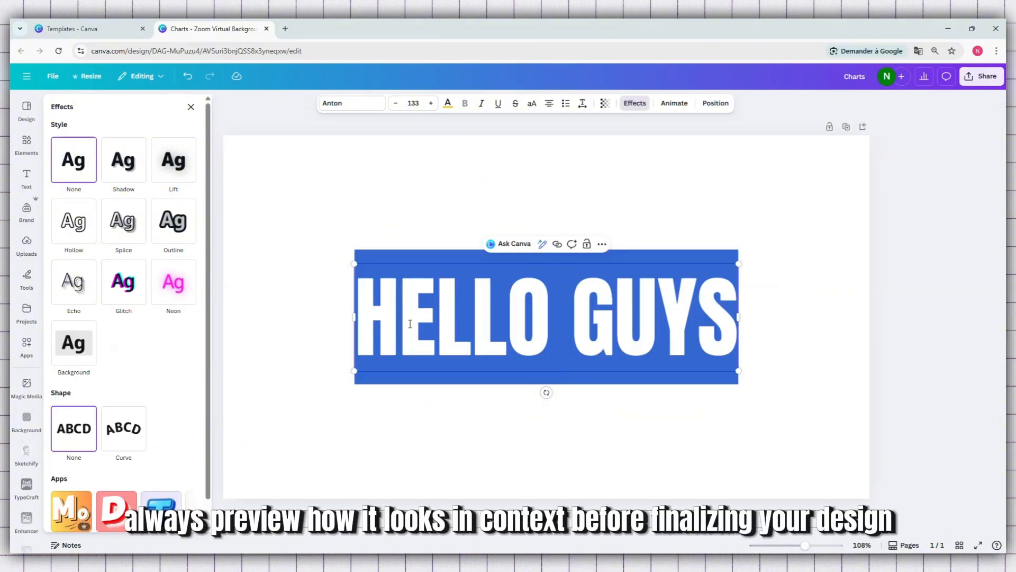
left_click(447, 102)
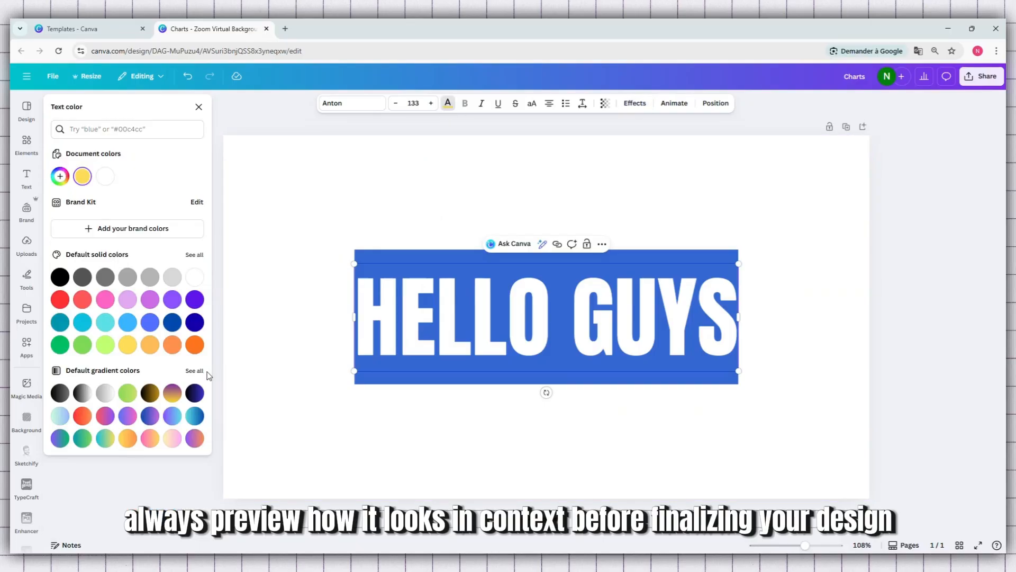
left_click(127, 394)
left_click(436, 321)
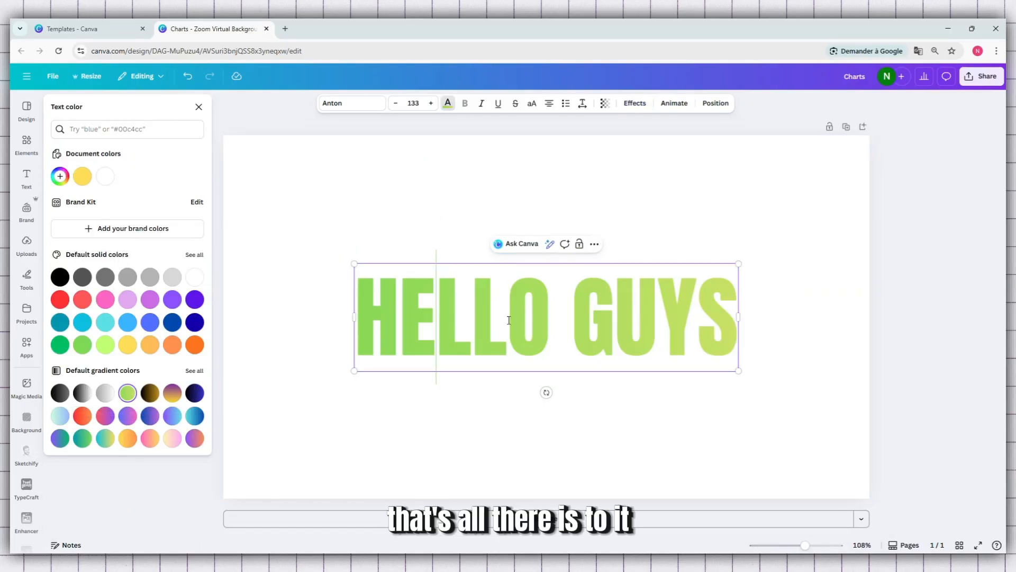
- Apply the Neon effect to the green gradient heading and set its intensity to 100
left_click(635, 103)
left_click(173, 282)
left_click_drag(91, 343, 159, 350)
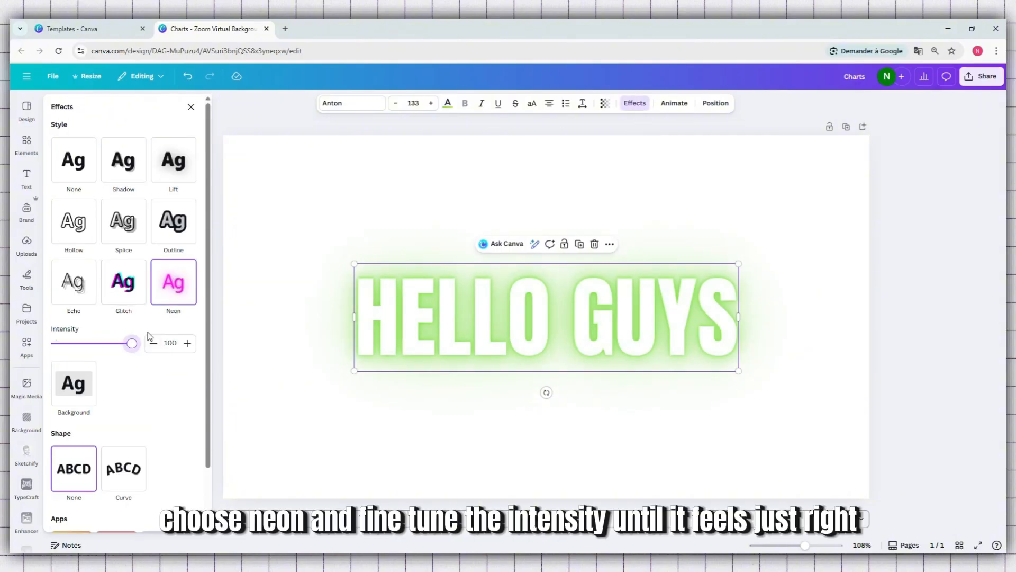
- Try the Curve shape on the neon heading and set its shape back to None
scroll(141, 393, "down", 1)
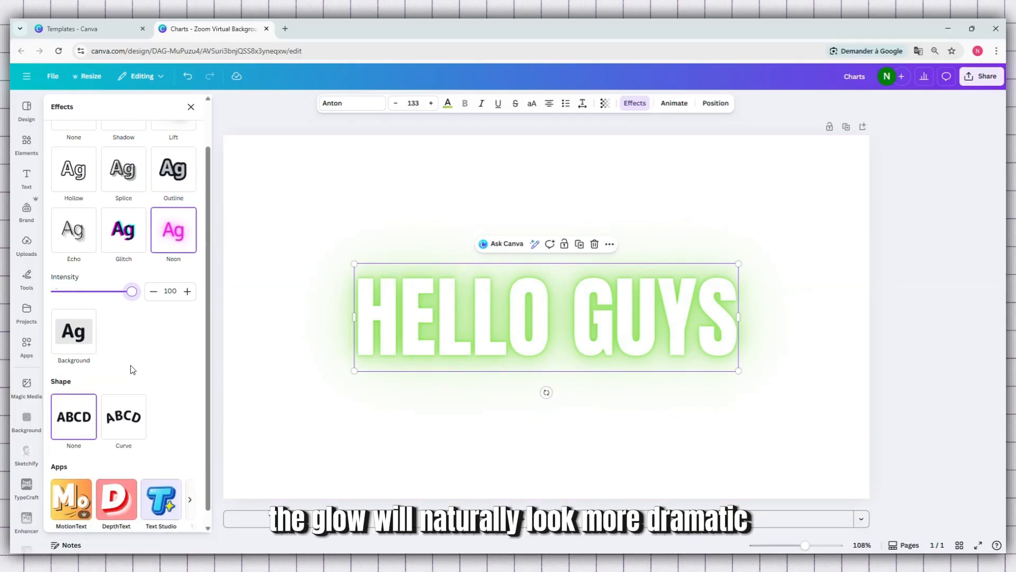
left_click(125, 417)
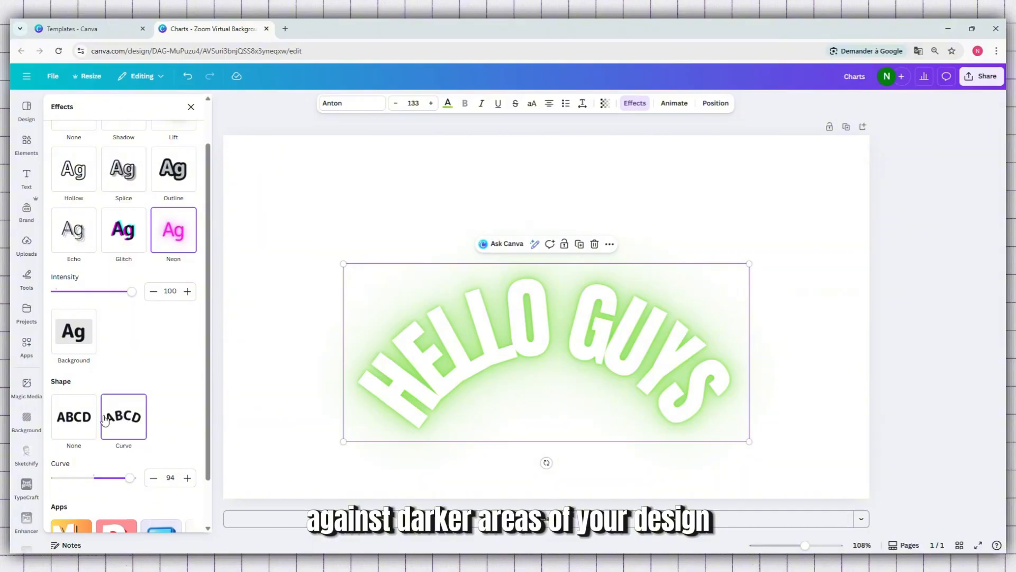
left_click(74, 423)
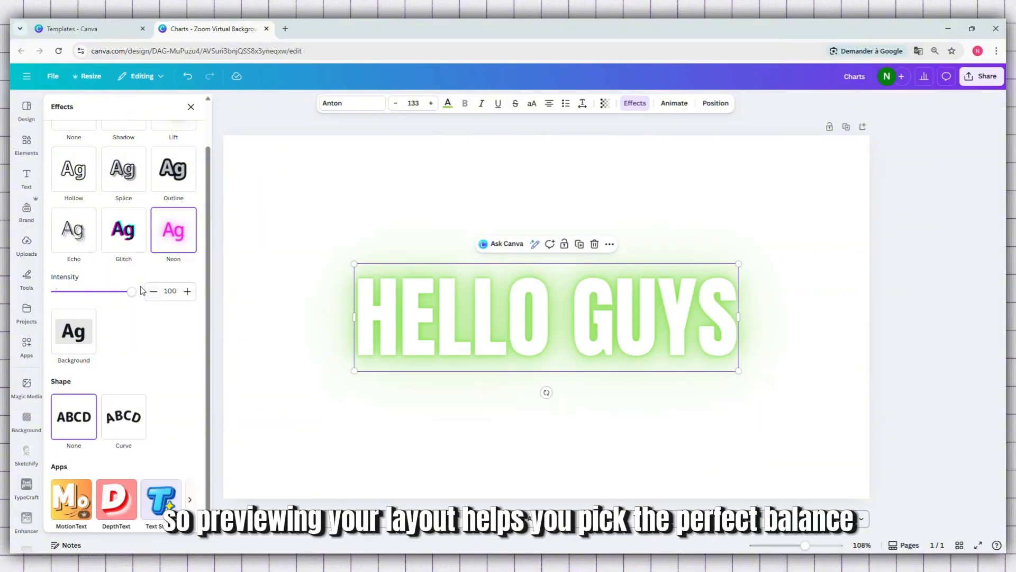
- Keep the heading's Neon intensity at the maximum of 100 and deselect everything on the page
mouse_move(133, 292)
left_mouse_down()
mouse_move(114, 292)
mouse_move(147, 303)
left_mouse_up()
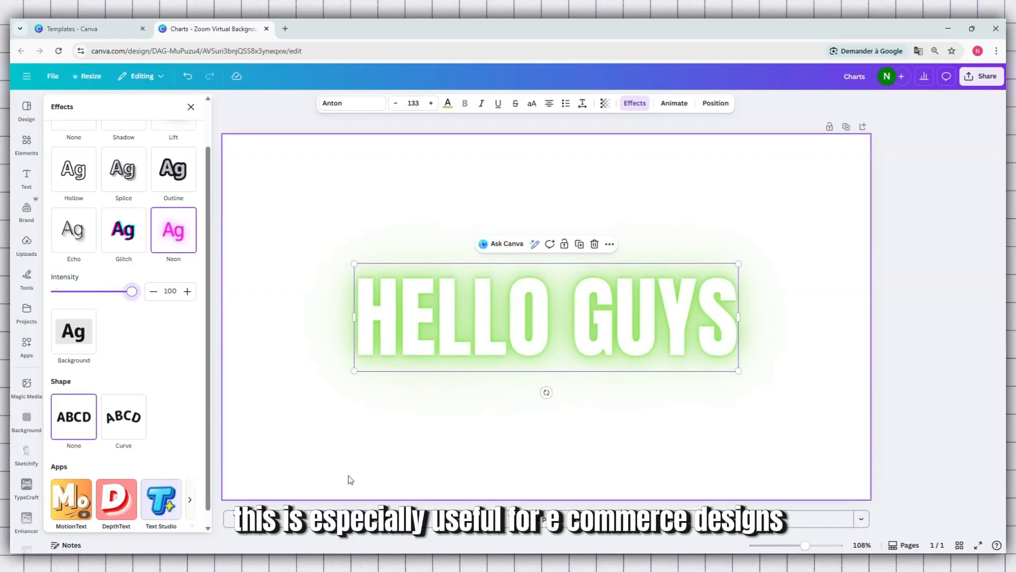
left_click(419, 461)
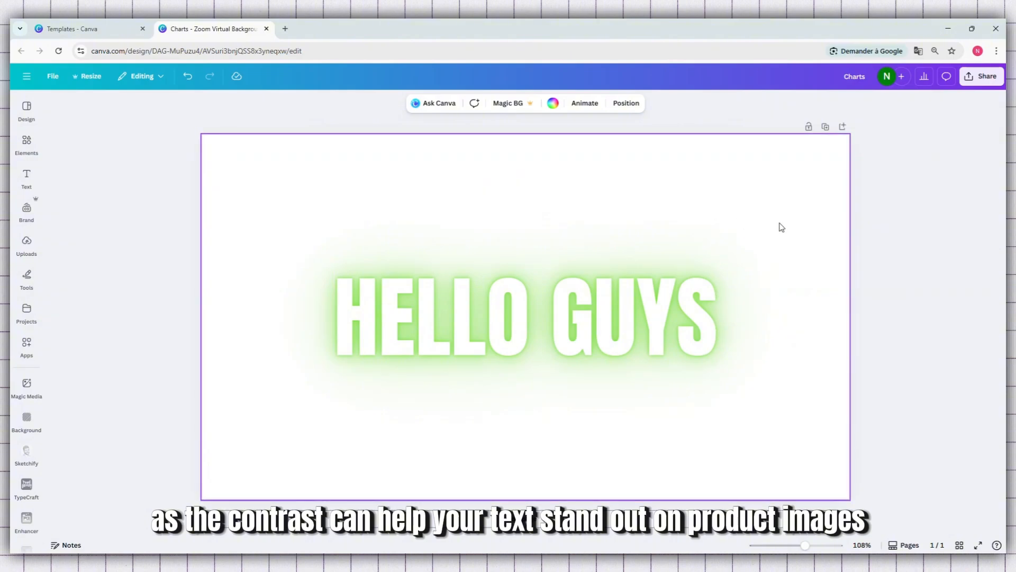
left_click(927, 239)
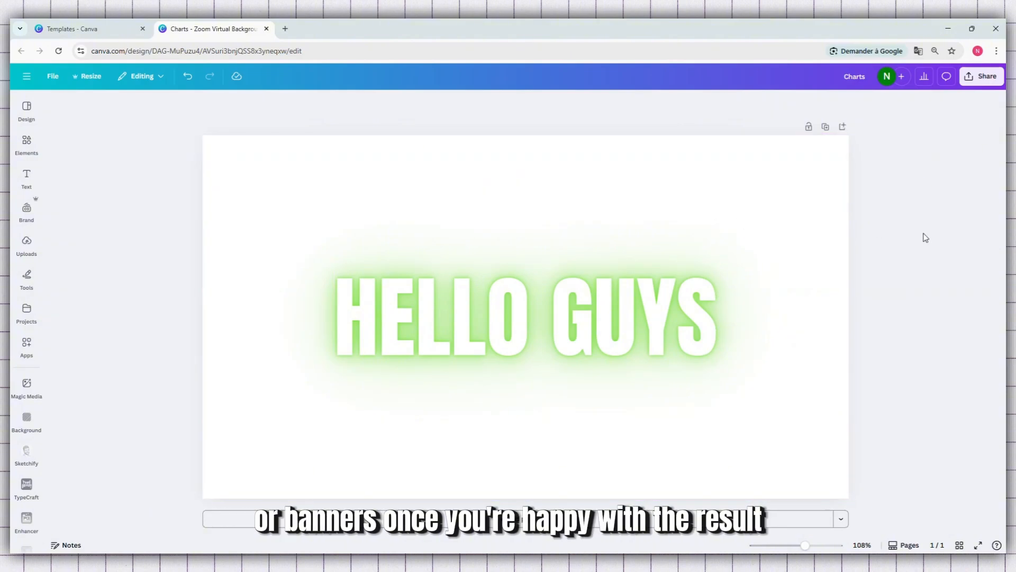